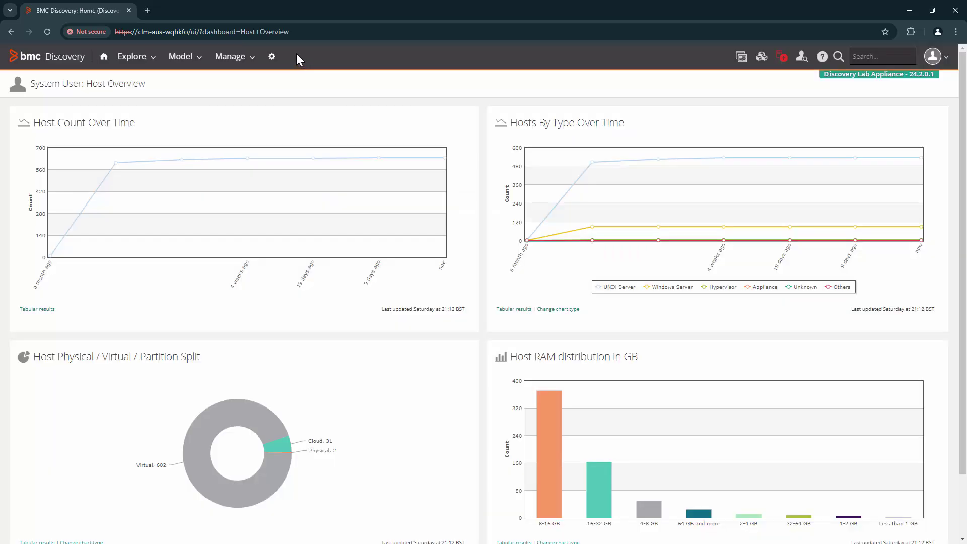
- Open the Users list from the Security section of the administration page
left_click(274, 60)
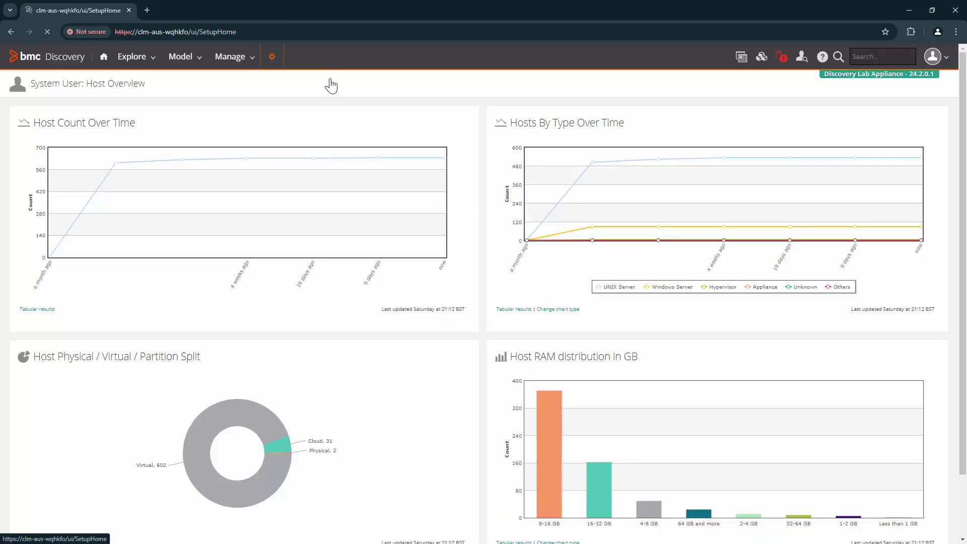
double_click(534, 117)
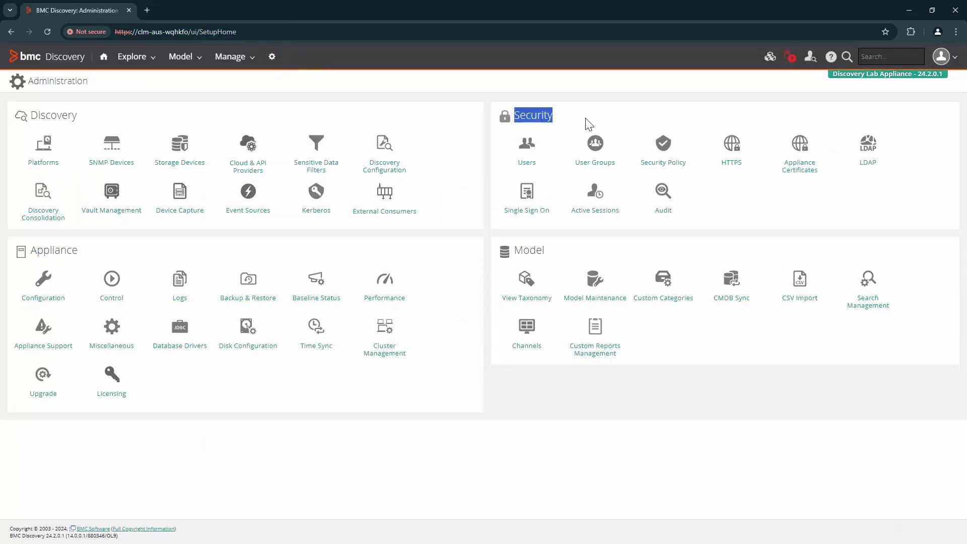
left_click(534, 159)
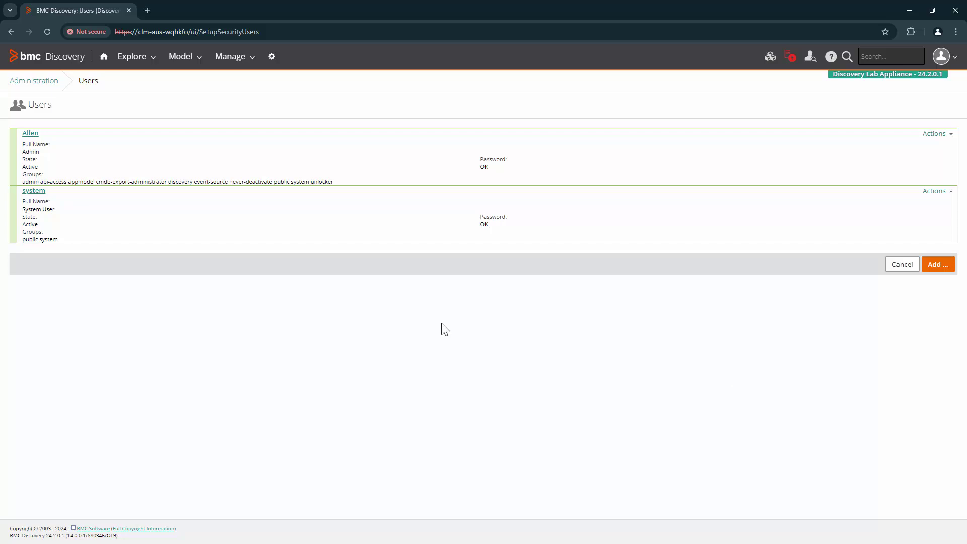
- Review the admin account's name, state, password status and groups, then show its actions
left_click_drag(47, 134, 318, 181)
left_click(82, 146)
left_click(75, 158)
double_click(33, 168)
left_click(29, 185)
left_click(326, 183)
left_click_drag(481, 160, 504, 160)
double_click(504, 159)
left_click(938, 134)
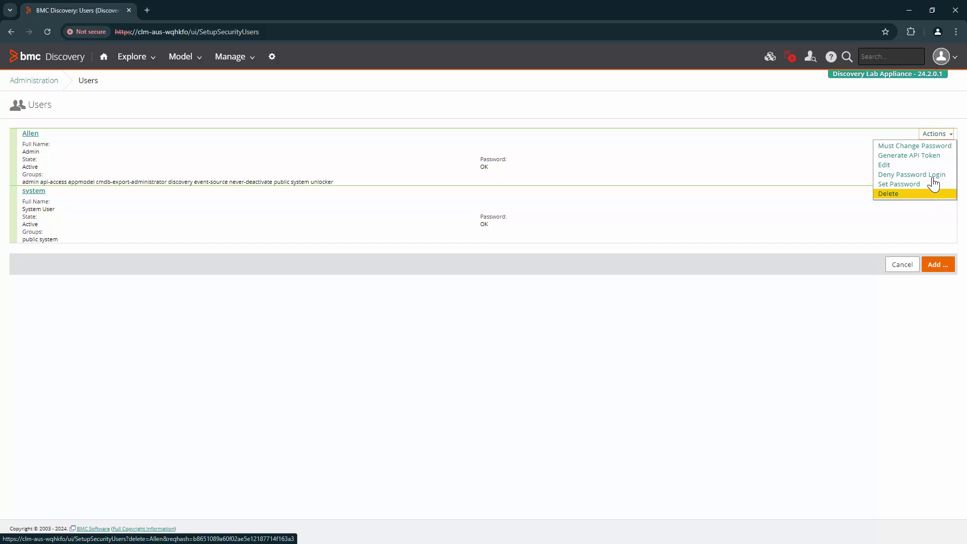
- Choose Edit from the admin account's actions to open its details
left_click(932, 166)
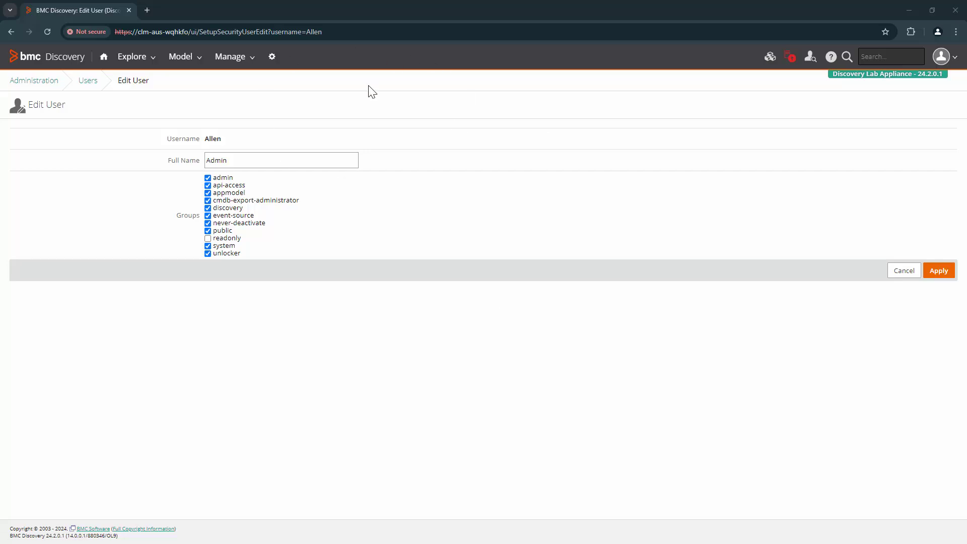
- Open administration in a new tab and review the User Groups list, including system and readonly
right_click(273, 62)
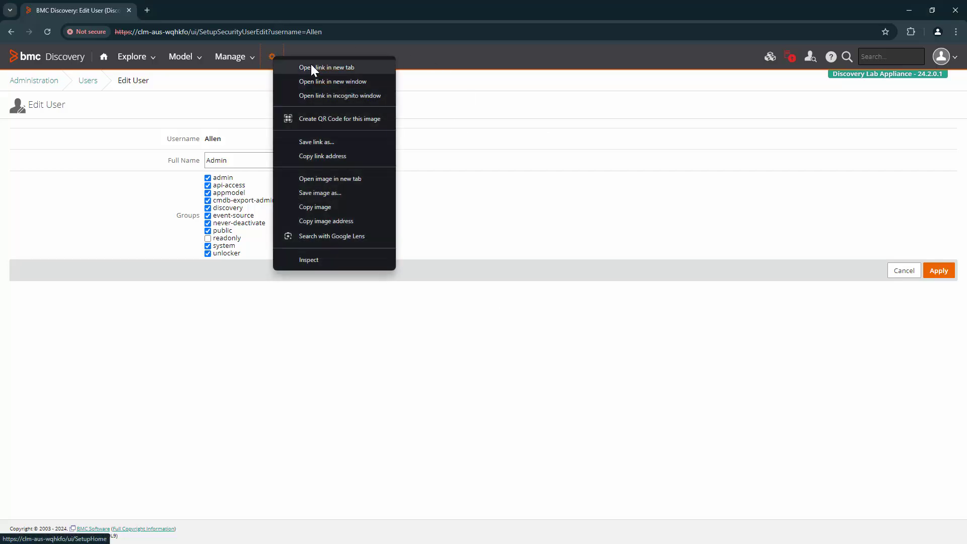
left_click(311, 65)
left_click(194, 5)
left_click_drag(515, 117, 582, 115)
left_click(596, 151)
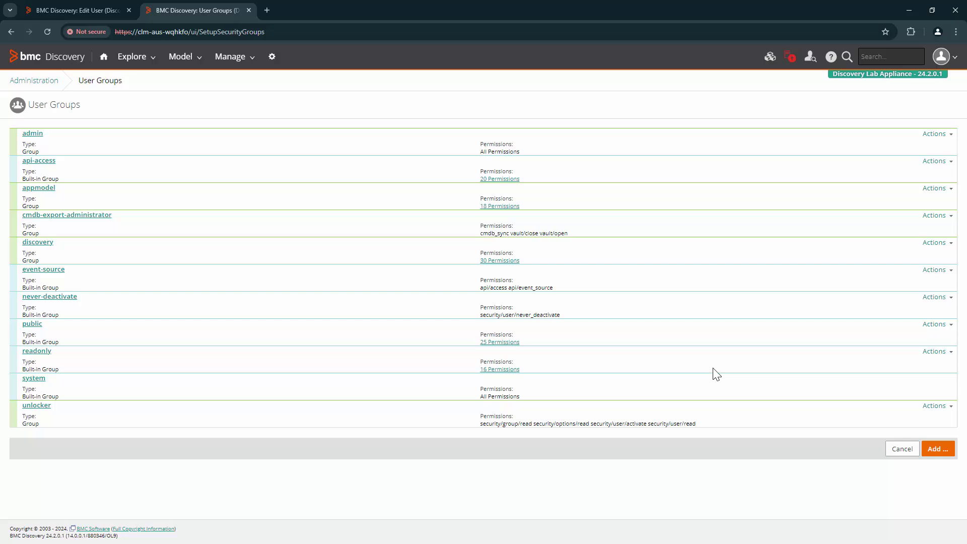
left_click_drag(46, 379, 24, 378)
double_click(24, 352)
- Return to the Users list, start a new user, and try the Event Source template
left_click(76, 11)
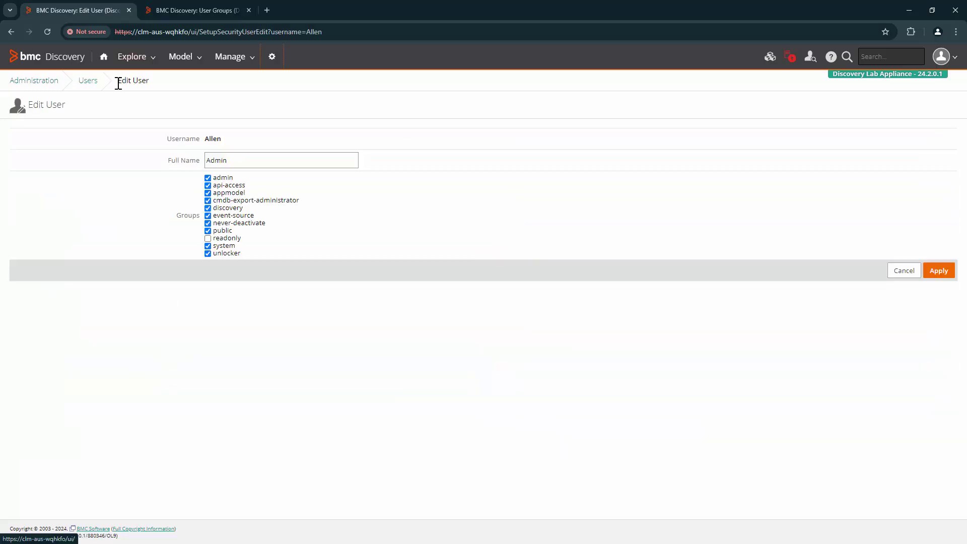
left_click(86, 83)
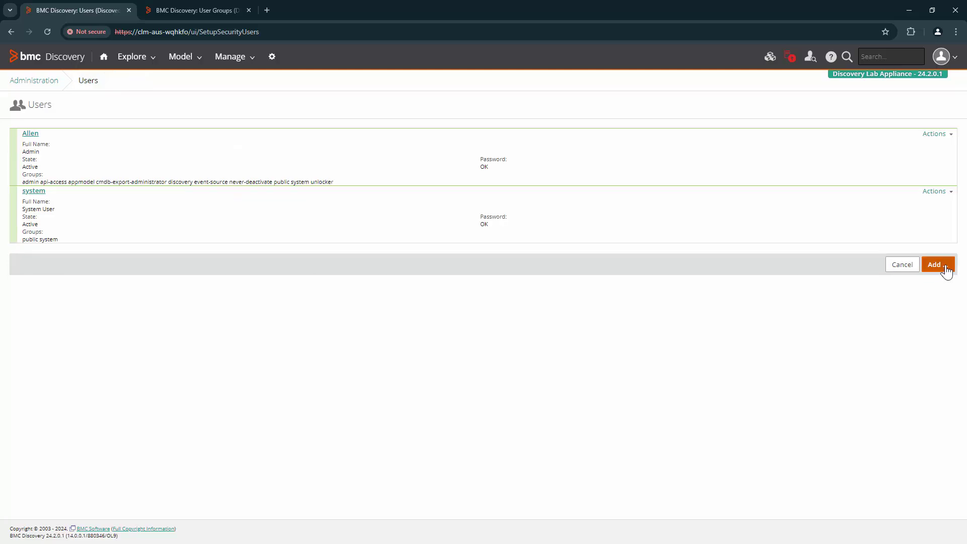
left_click(938, 264)
left_click(244, 142)
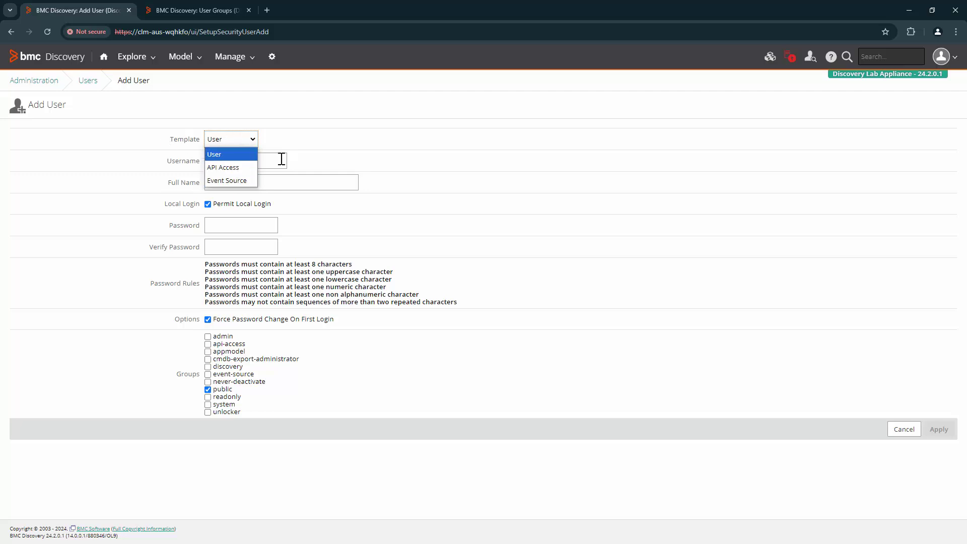
left_click(237, 166)
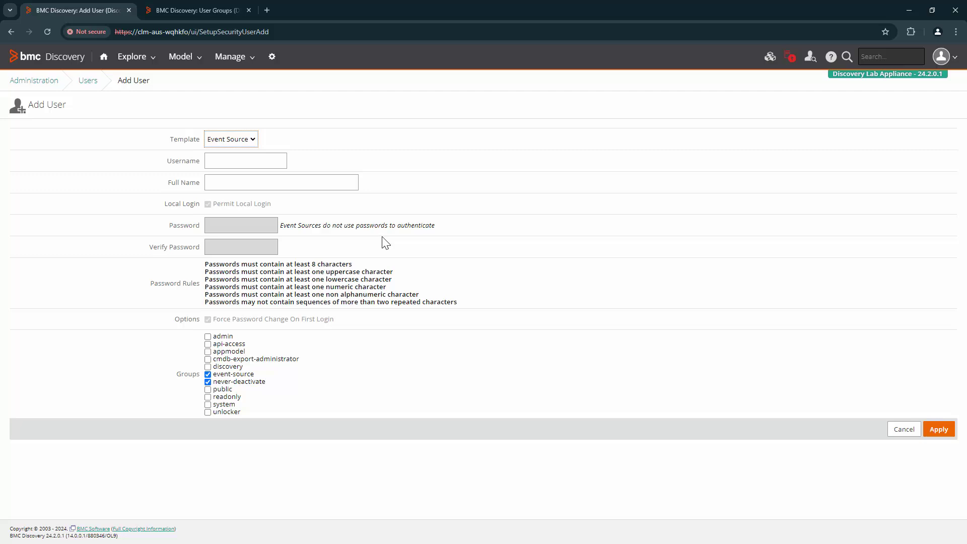
left_click(227, 143)
- Select the User template and enter the new username and the user's full name
left_click(236, 158)
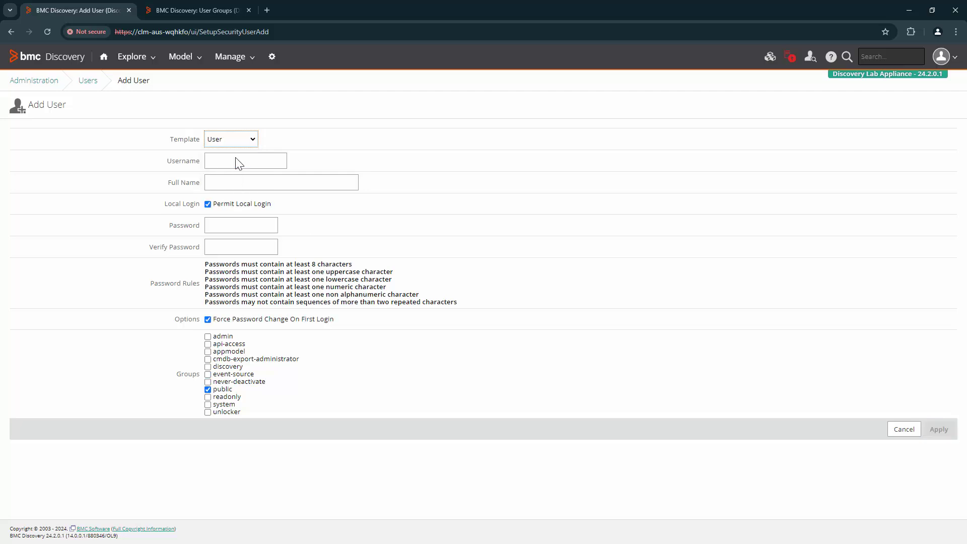
left_click(235, 160)
type("Nick")
key("Tab")
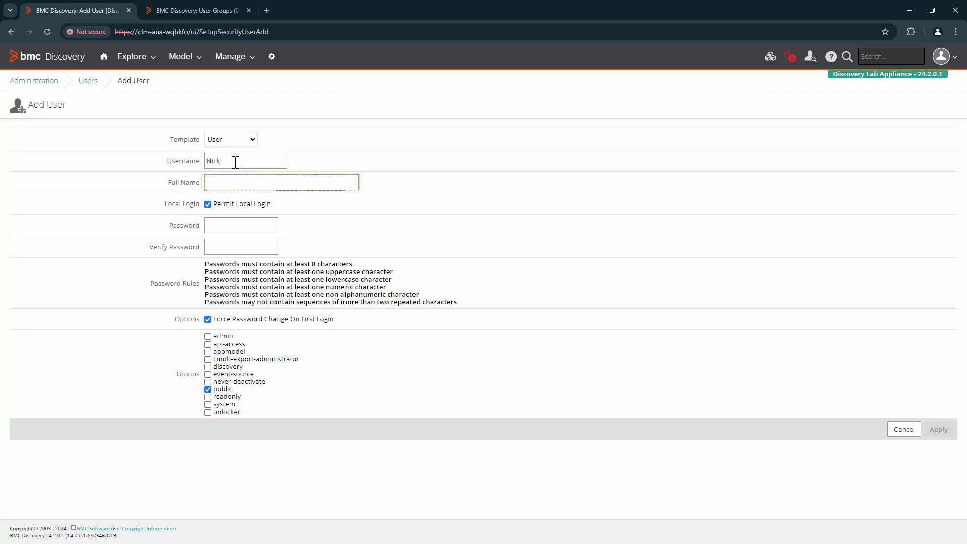
left_click_drag(216, 204, 295, 214)
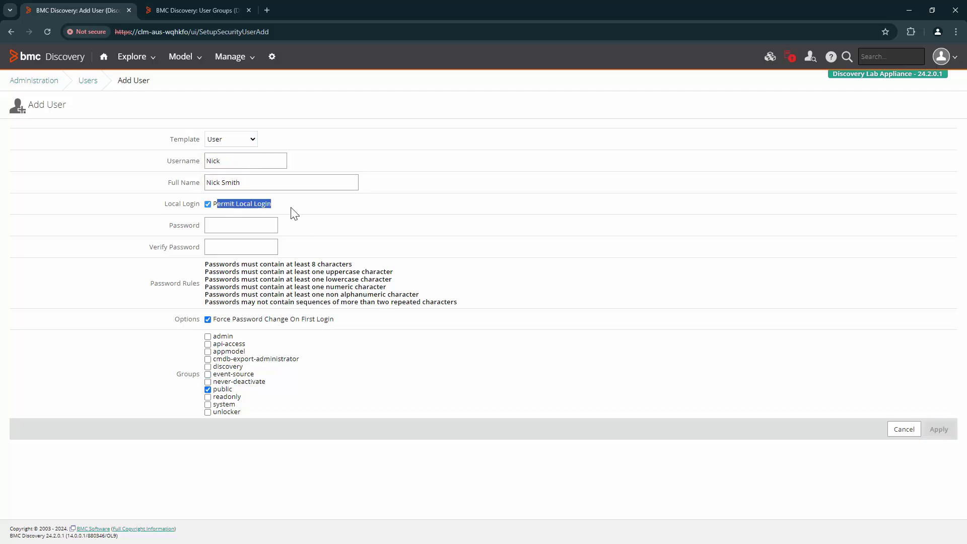
- Enter and confirm the new user's password so it shows Accepted and Verified
left_click(239, 226)
type("*************")
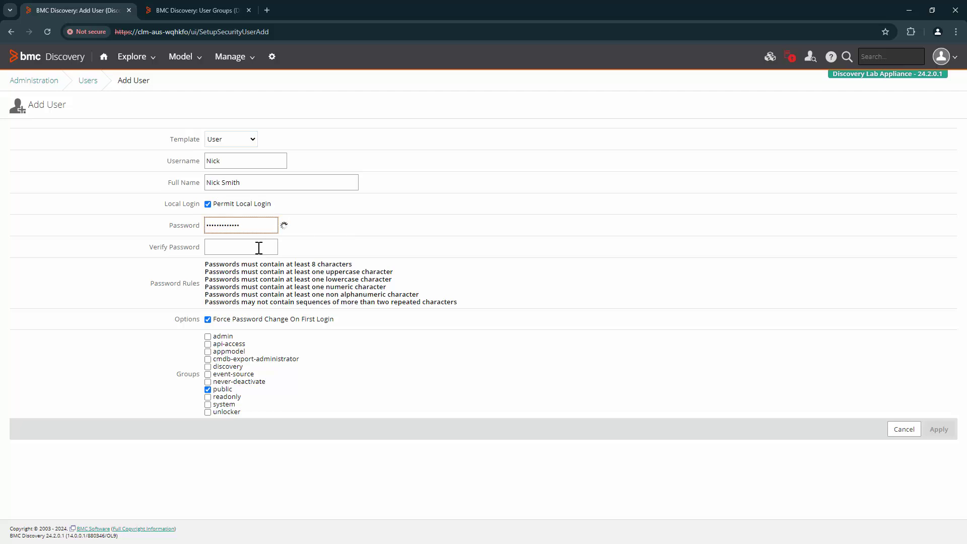
left_click(259, 247)
type("*************")
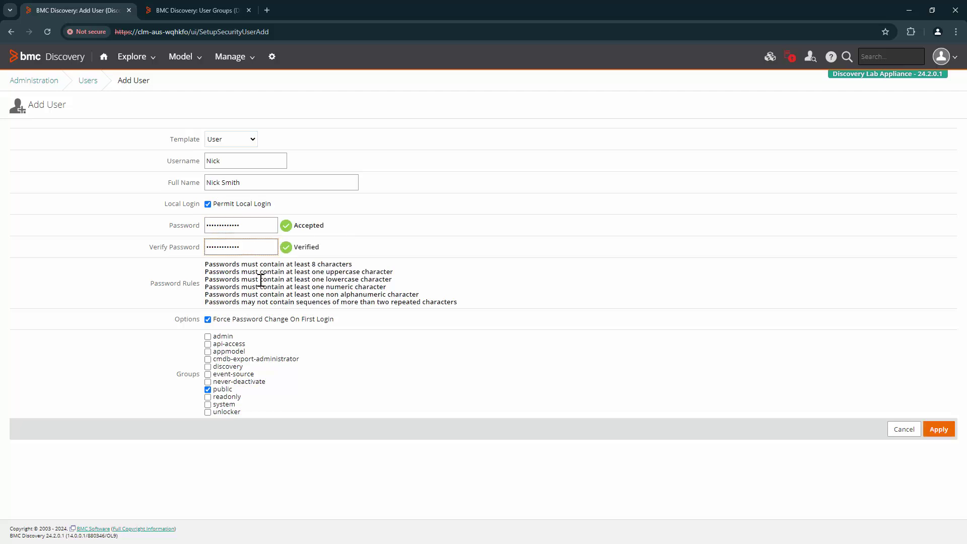
left_click_drag(206, 264, 488, 308)
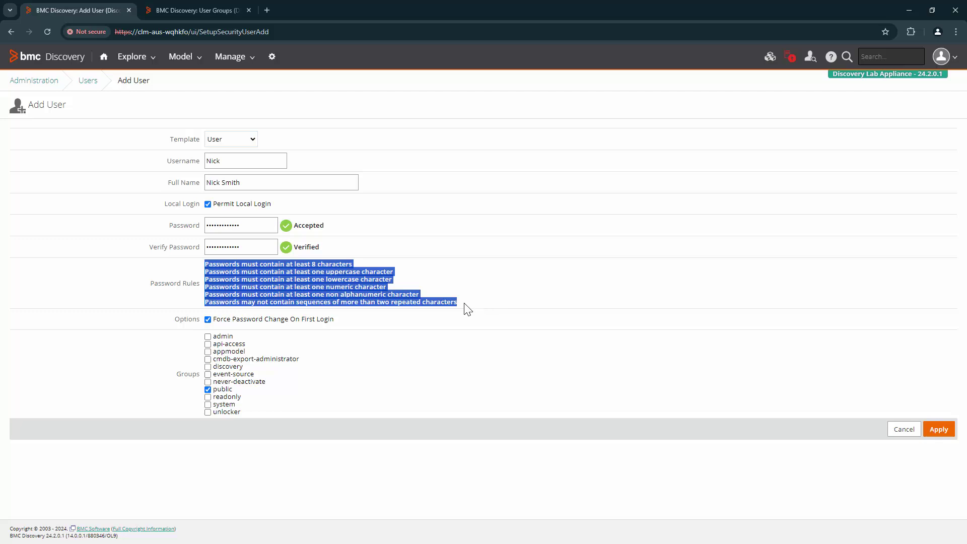
- In the second tab, open Security Policy and review account blocking, unblock and deactivation settings
left_click(193, 6)
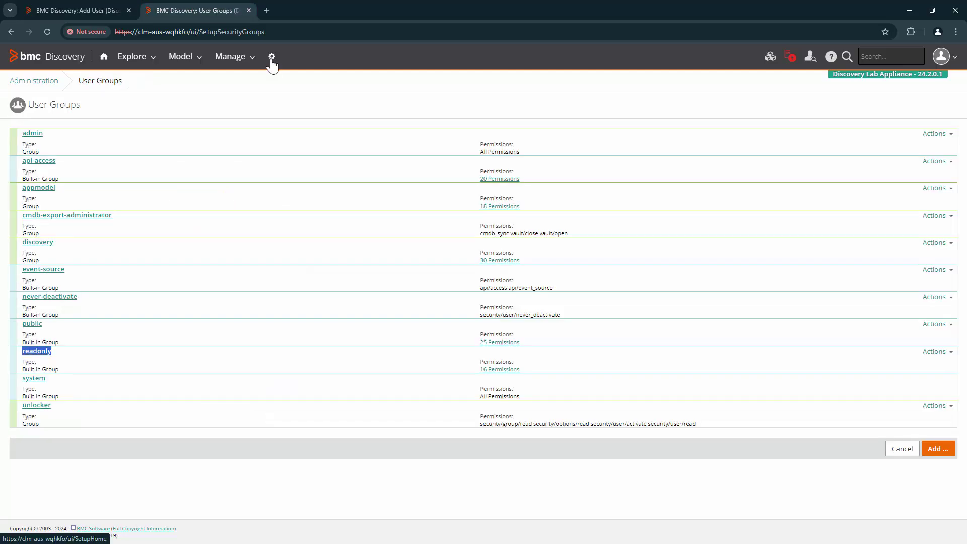
left_click(272, 56)
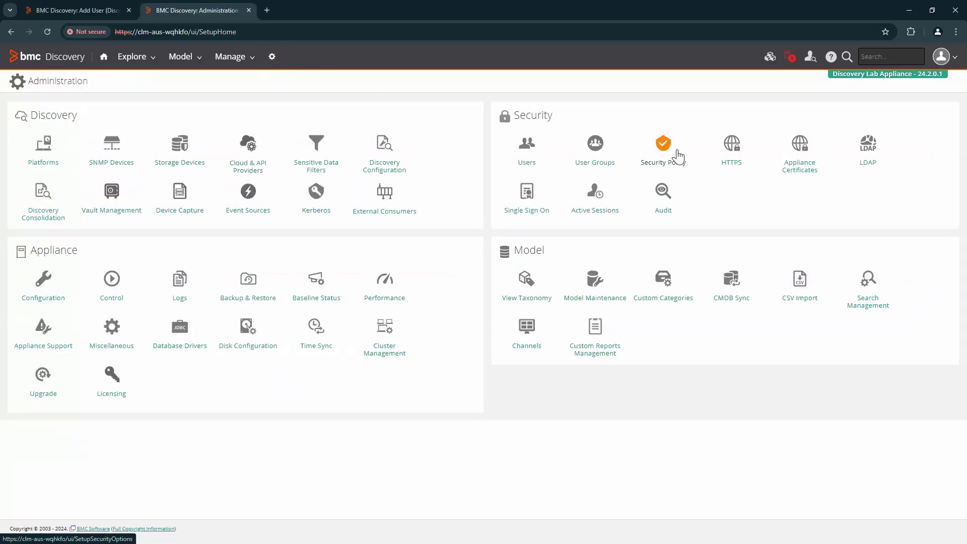
left_click(679, 157)
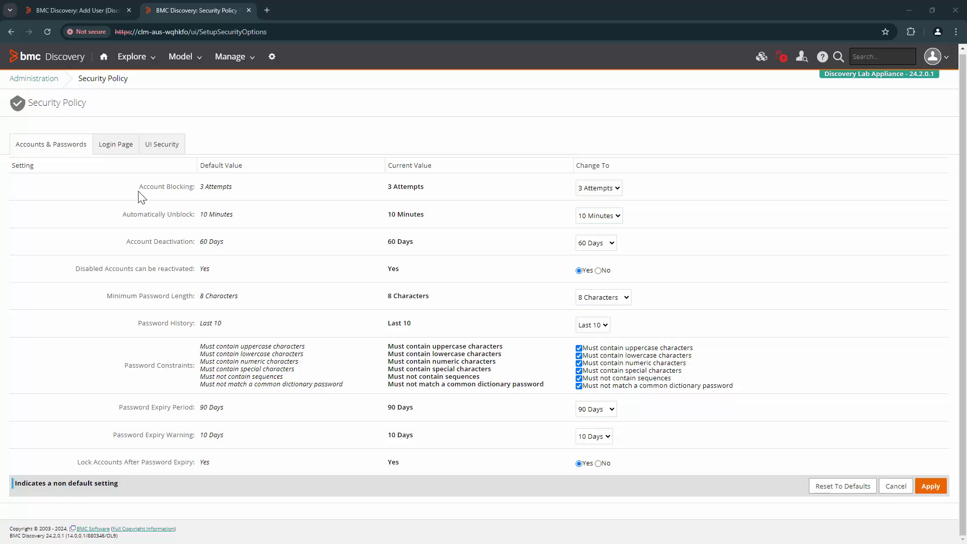
left_click_drag(139, 187, 233, 189)
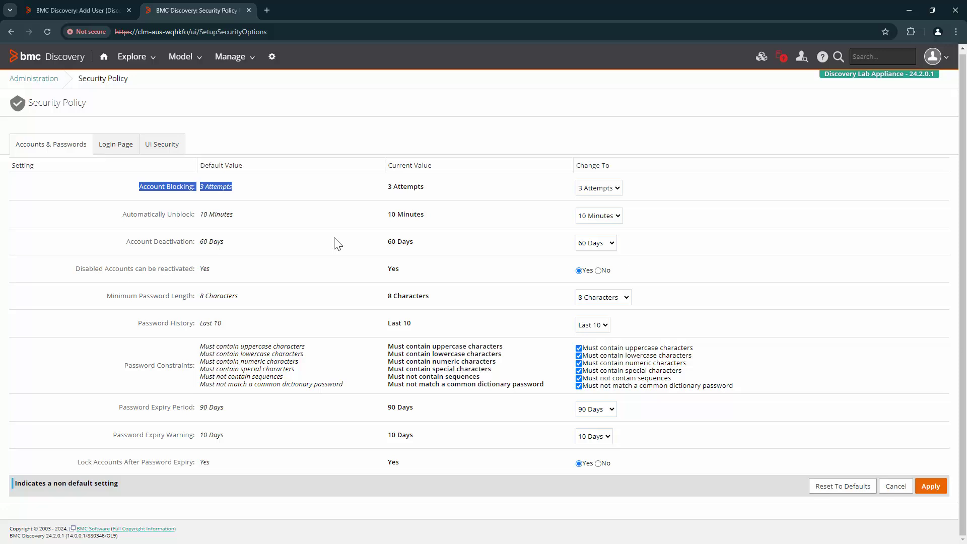
left_click(166, 222)
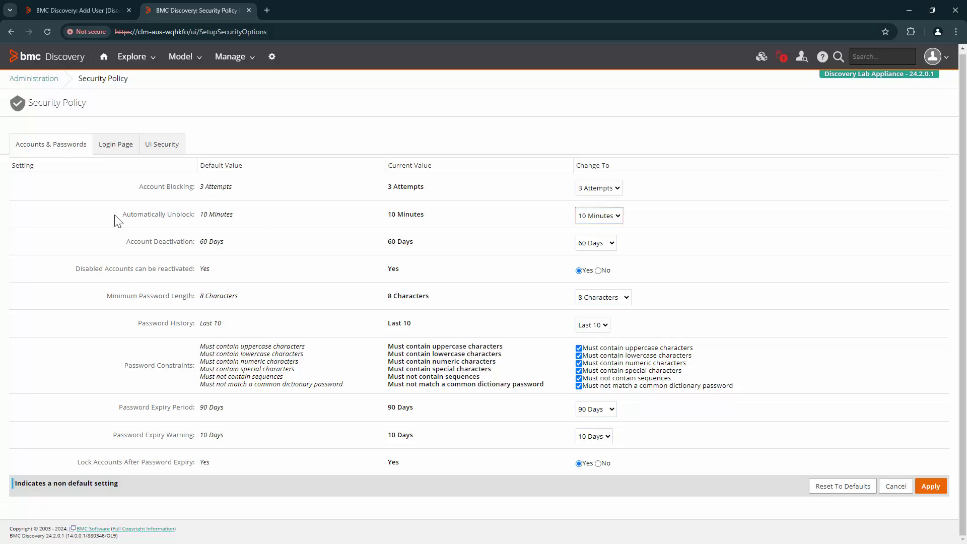
left_click_drag(117, 220, 237, 218)
left_click(248, 231)
double_click(213, 217)
left_click(120, 239)
left_click_drag(145, 245, 259, 248)
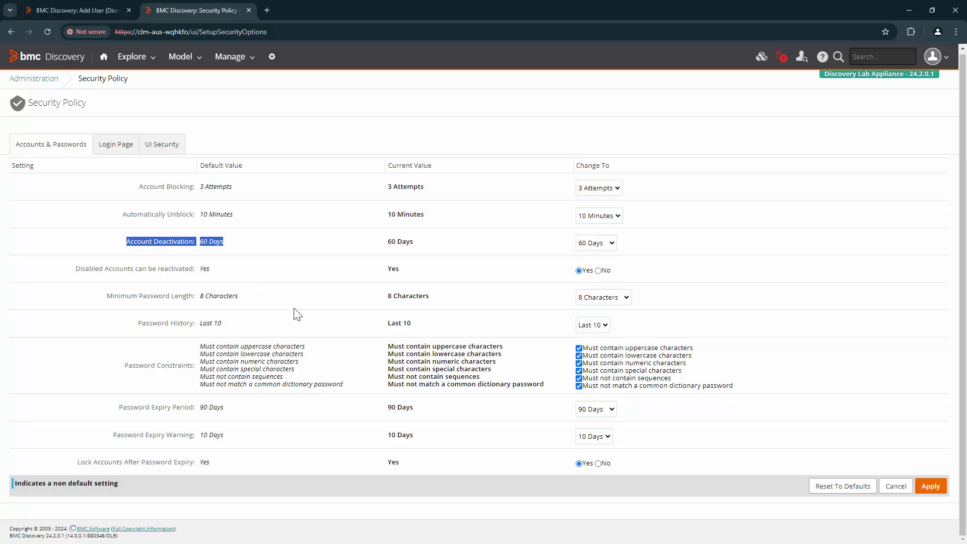
- Review password length, history, special characters, 90-day expiry, warning and lock-after-expiry, leaving them unchanged
left_click_drag(104, 296, 291, 300)
left_click(252, 343)
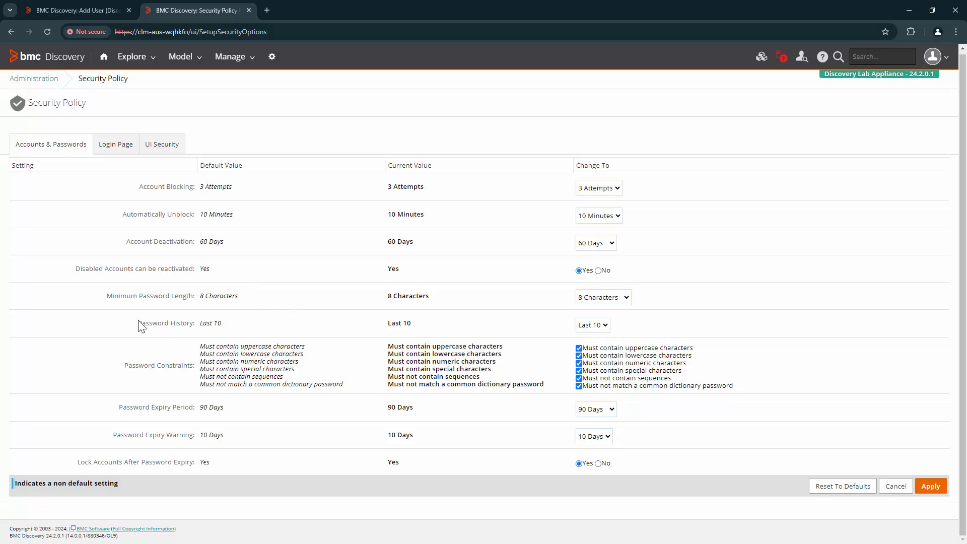
left_click_drag(138, 322, 242, 327)
left_click(608, 371)
left_click(611, 374)
double_click(134, 408)
left_click_drag(220, 410, 224, 409)
left_click(390, 408)
left_click_drag(390, 407, 447, 413)
left_click_drag(114, 437, 252, 439)
left_click(313, 442)
left_click_drag(73, 463, 278, 460)
left_click(284, 463)
- Keep Force Password Change on first login and move the new user from public to readonly
left_click(61, 5)
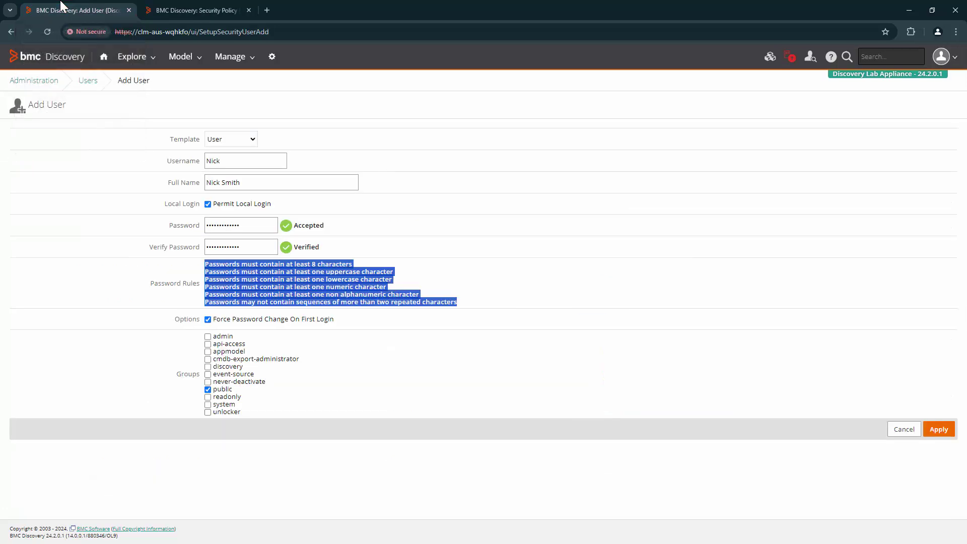
left_click(476, 300)
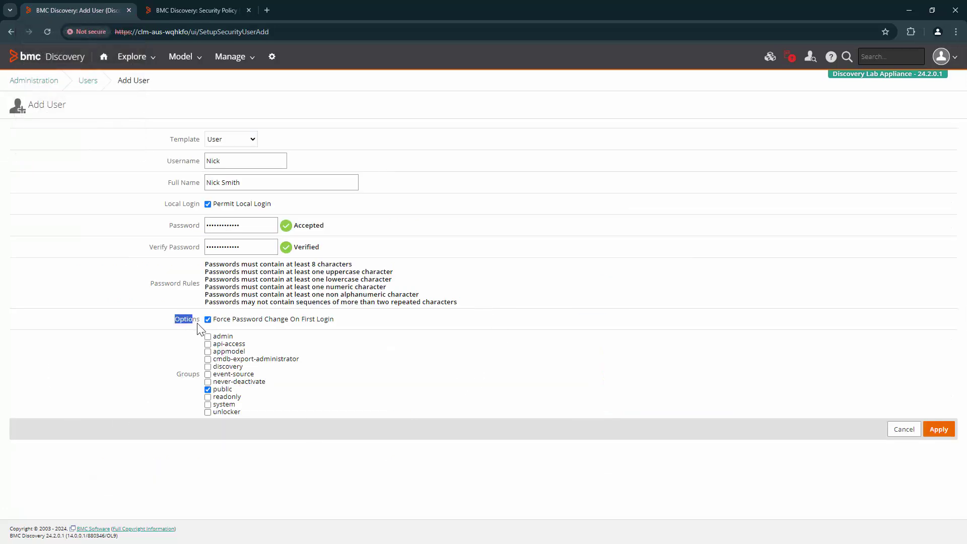
left_click_drag(216, 323, 368, 326)
left_click(355, 382)
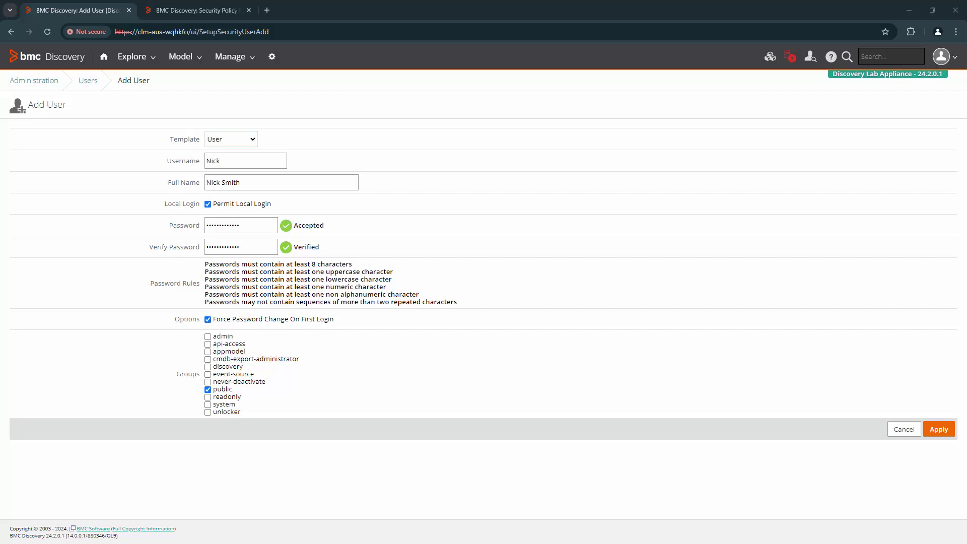
double_click(185, 375)
left_click(225, 389)
left_click(227, 398)
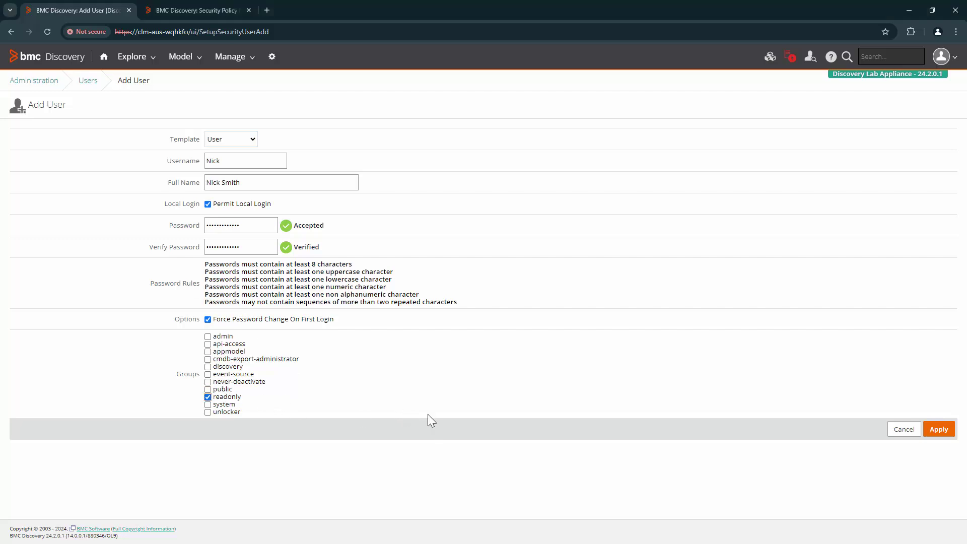
- Apply the new account and check its Users list entry with the pending password change
left_click(938, 429)
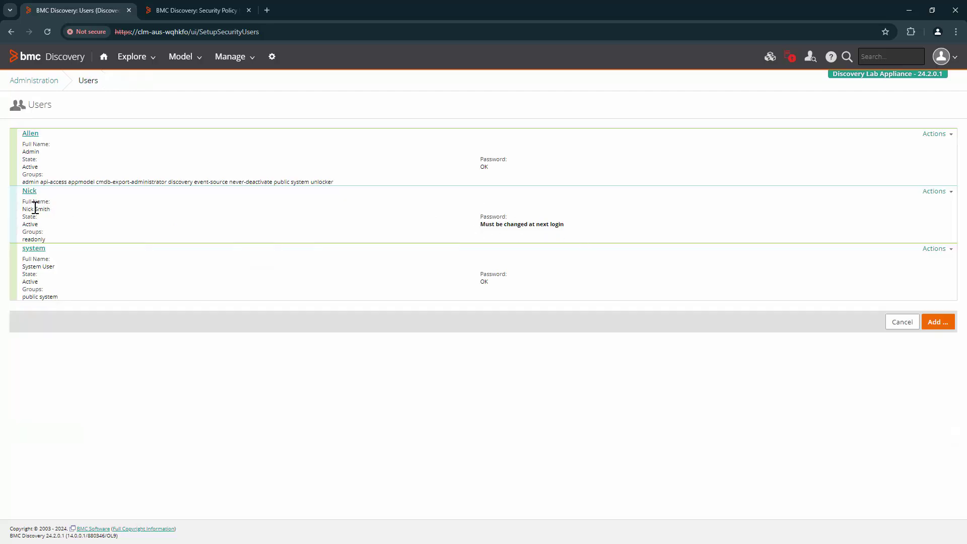
left_click_drag(35, 220, 36, 224)
left_click(468, 232)
left_click_drag(482, 226, 574, 233)
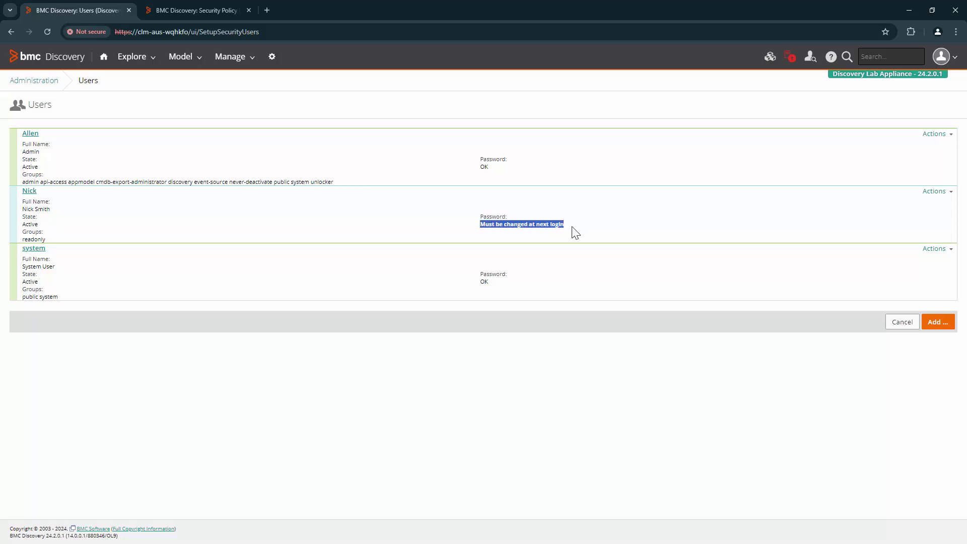
left_click(571, 257)
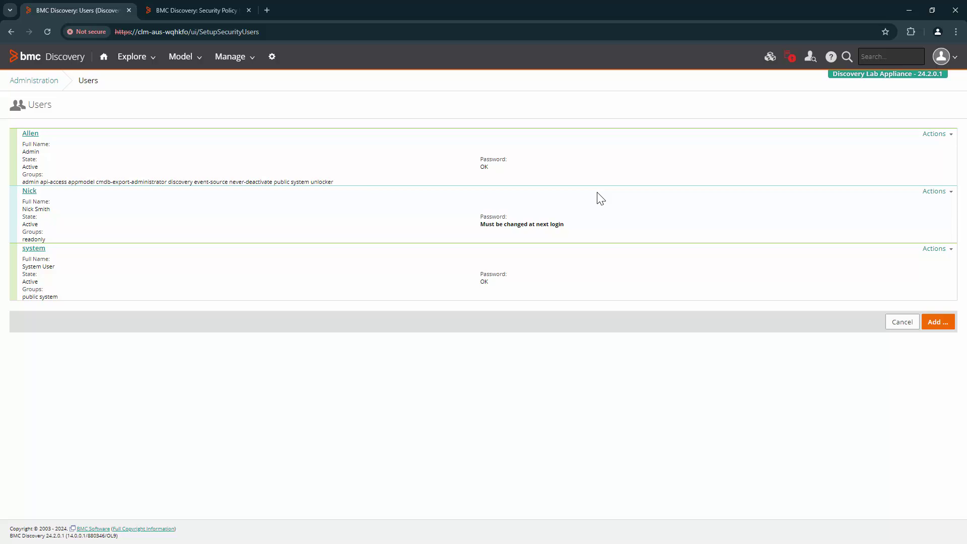
left_click_drag(23, 202, 73, 203)
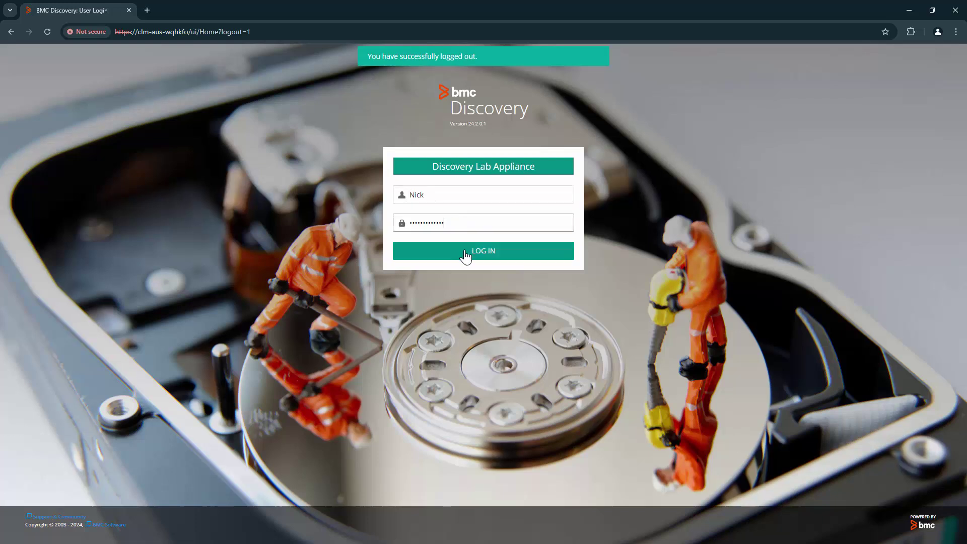
- Log in as the new user, paste the new password twice, and apply to reach the Baseline Dashboard
left_click(462, 251)
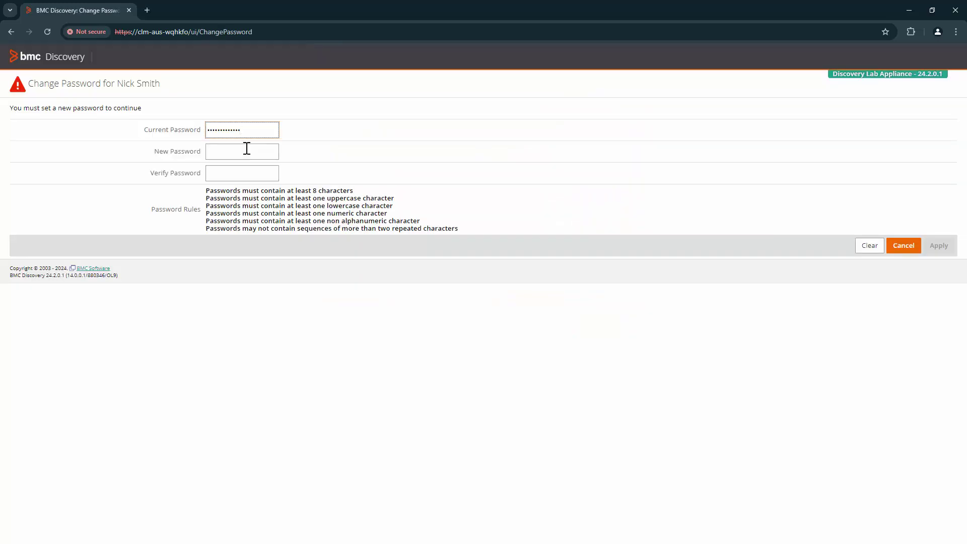
left_click(247, 150)
key("ctrl+v")
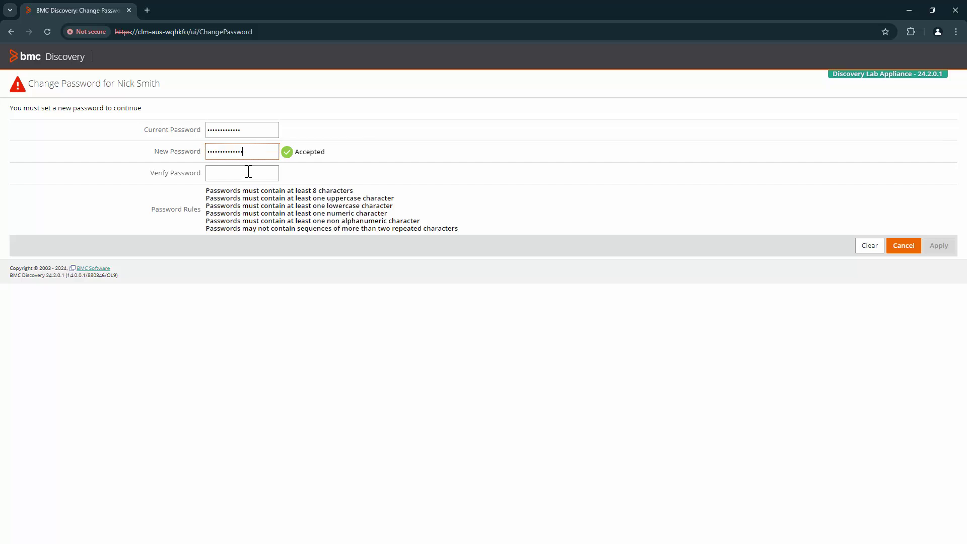
left_click(249, 172)
key("ctrl+v")
left_click(939, 247)
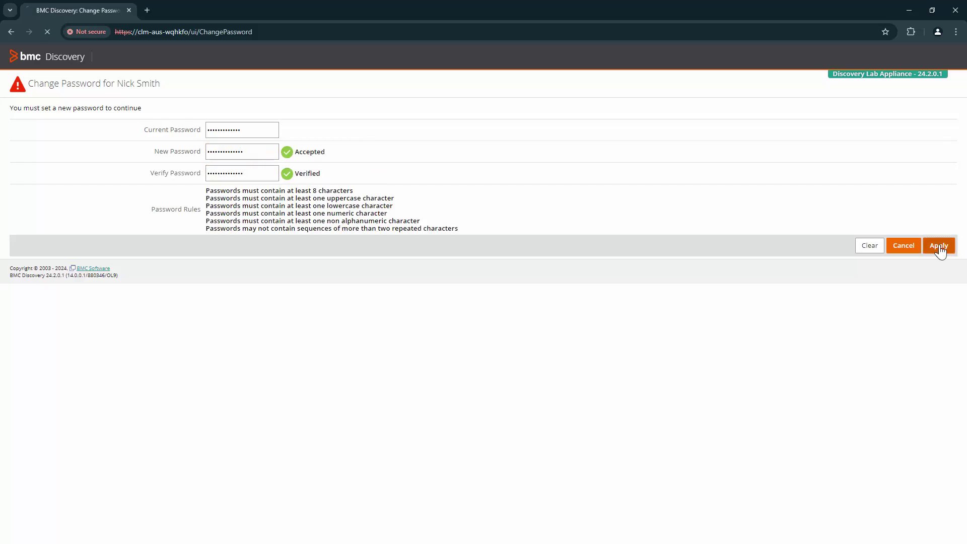
left_click_drag(31, 83, 194, 84)
- As the readonly user, attempt Security Policy and confirm the permission-denied message appears
left_click(248, 91)
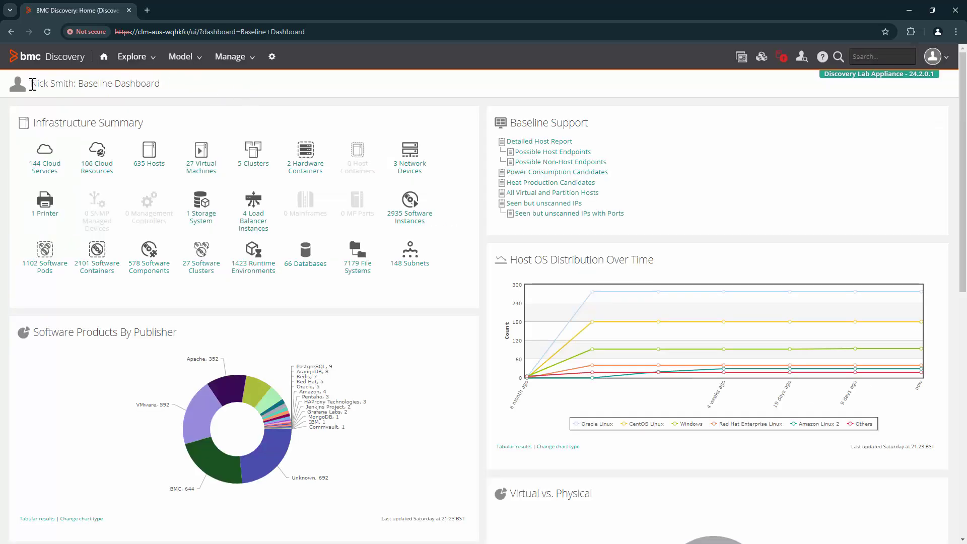
left_click_drag(39, 83, 324, 86)
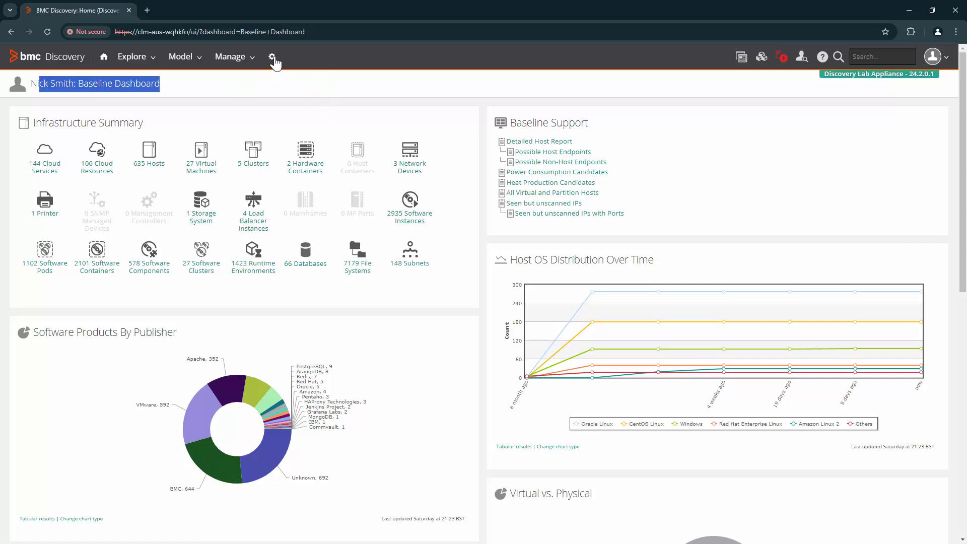
left_click(272, 58)
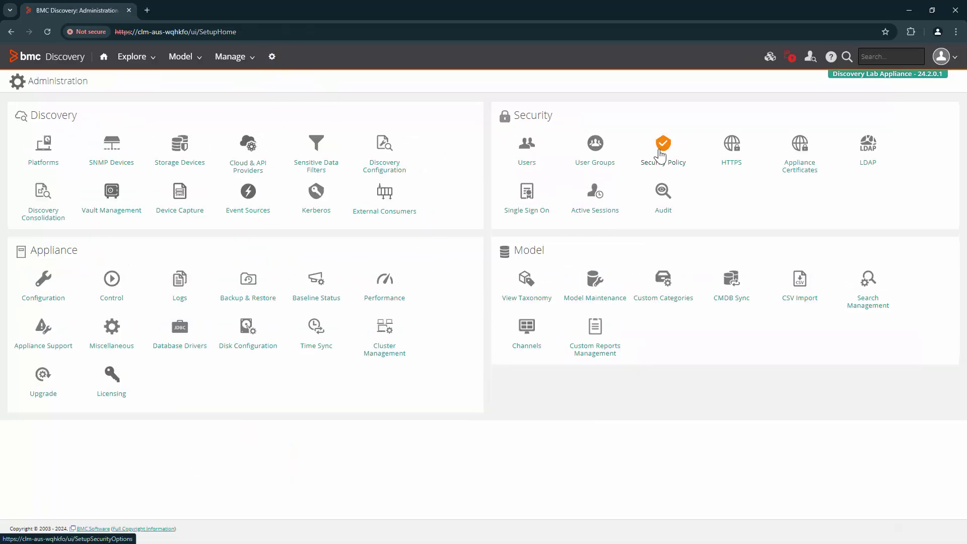
left_click(660, 155)
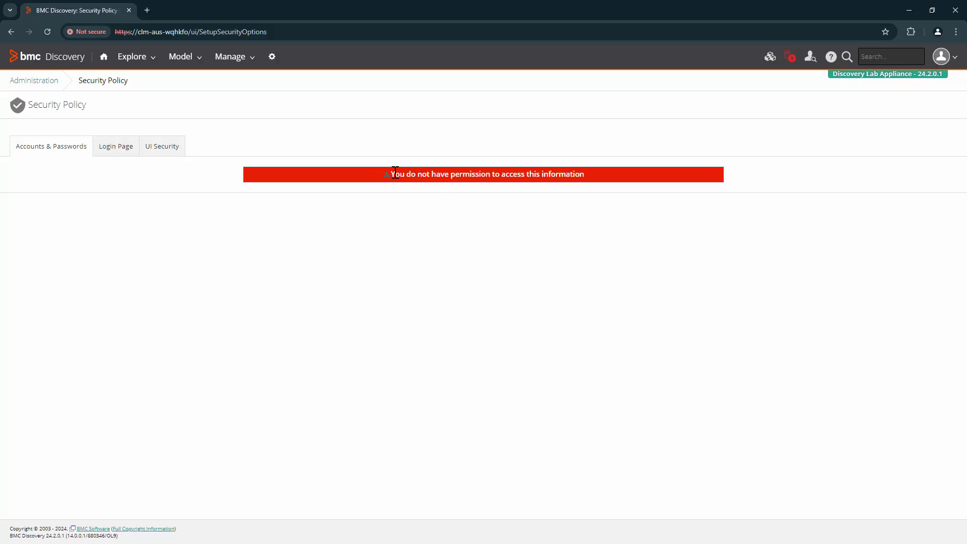
left_click_drag(393, 172, 629, 172)
left_click(553, 261)
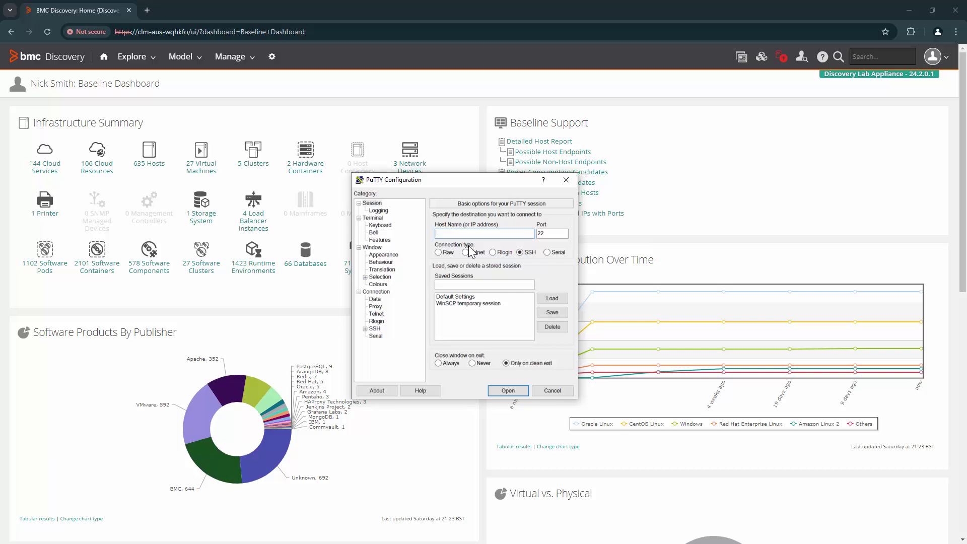
- Connect to the appliance over SSH in PuTTY and log in as tideway
type("clm-aus-wqhkfo")
key("Return")
type("tide")
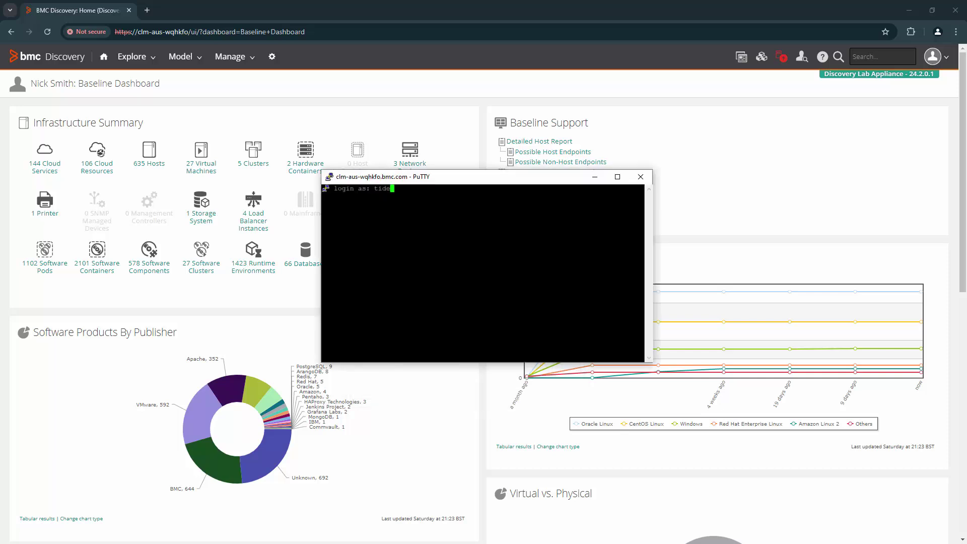
type("way")
key("Return")
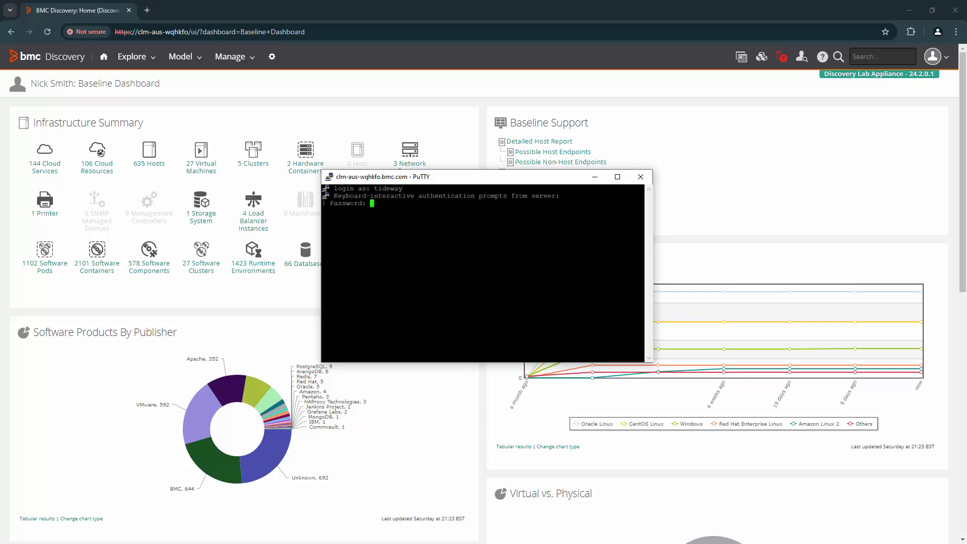
key("Return")
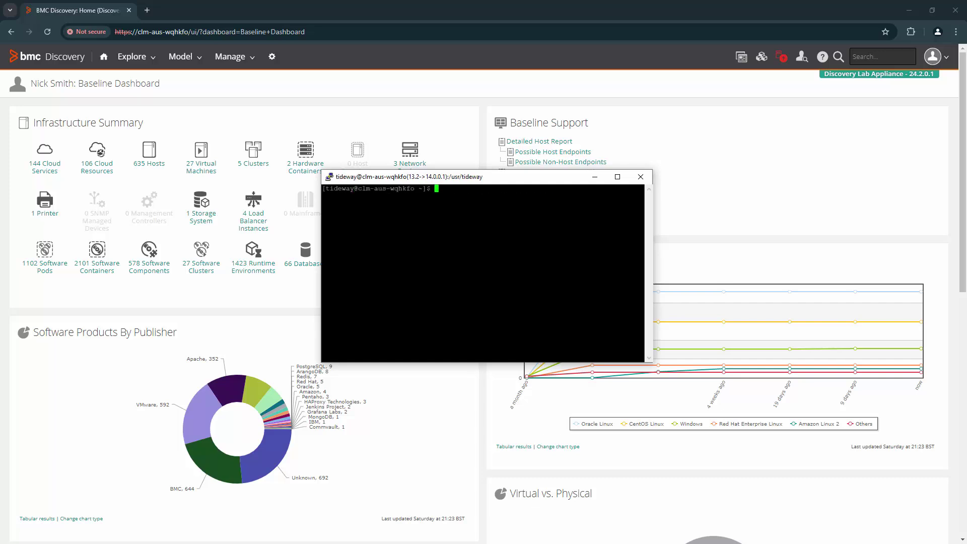
- Run tw_adduser -g discovery,admin,system for the second new user and enter its password
type("tw_adduser")
key("Return")
type("-g discovery,admin")
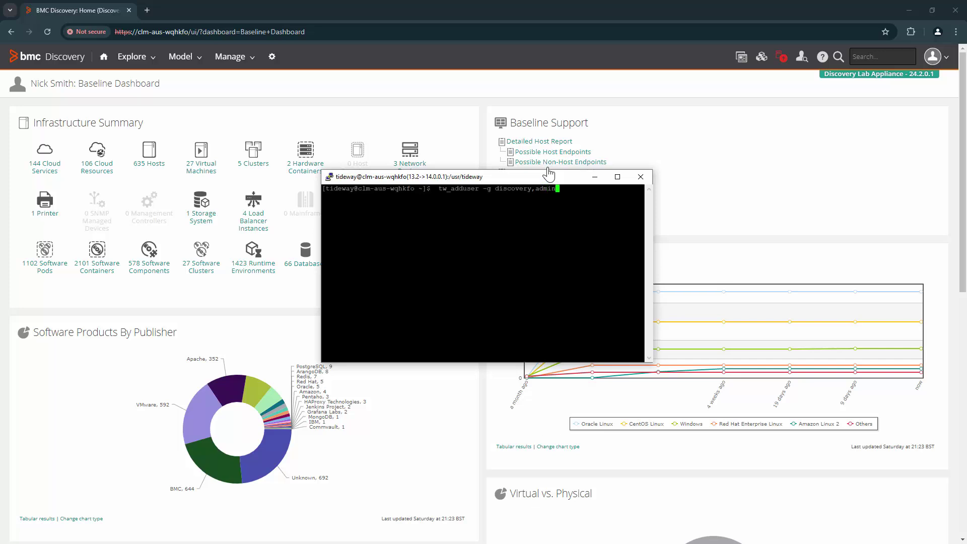
type(",system Sam")
key("Return")
key("Return")
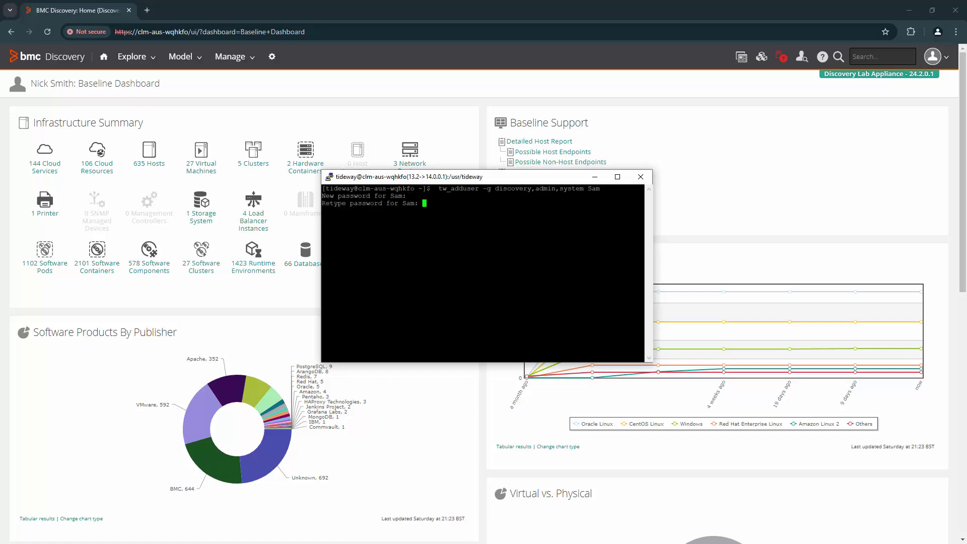
key("Return")
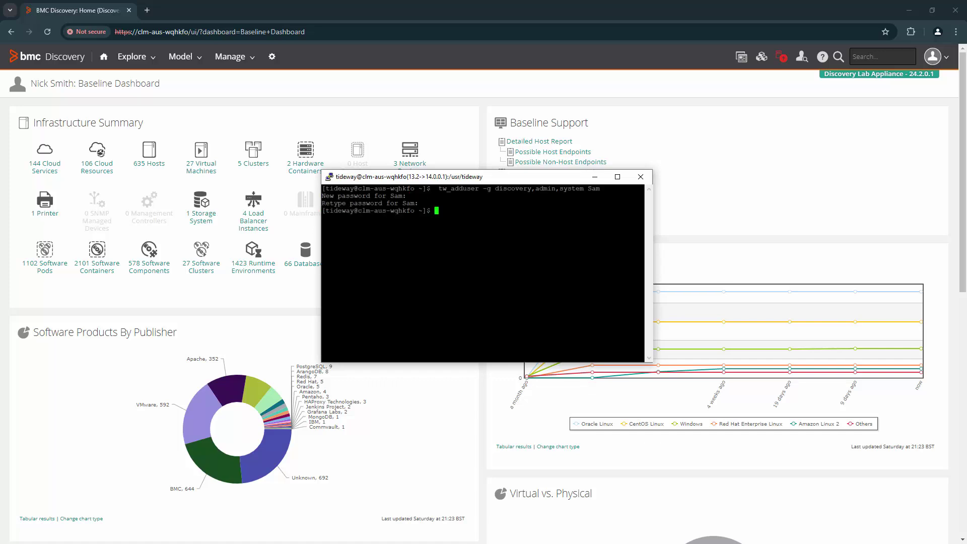
- Log out of BMC Discovery and log back in as the shell-created user
left_click(933, 56)
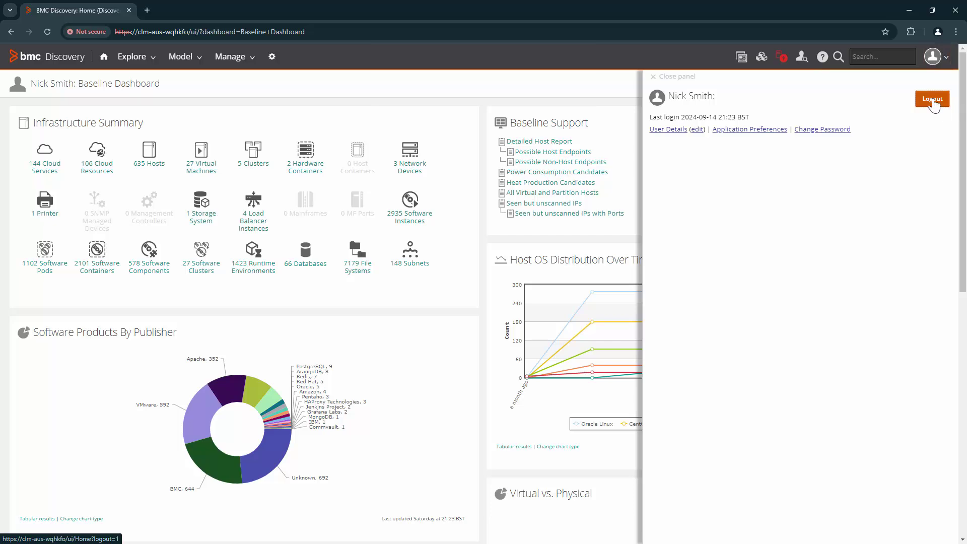
left_click(933, 99)
left_click(528, 96)
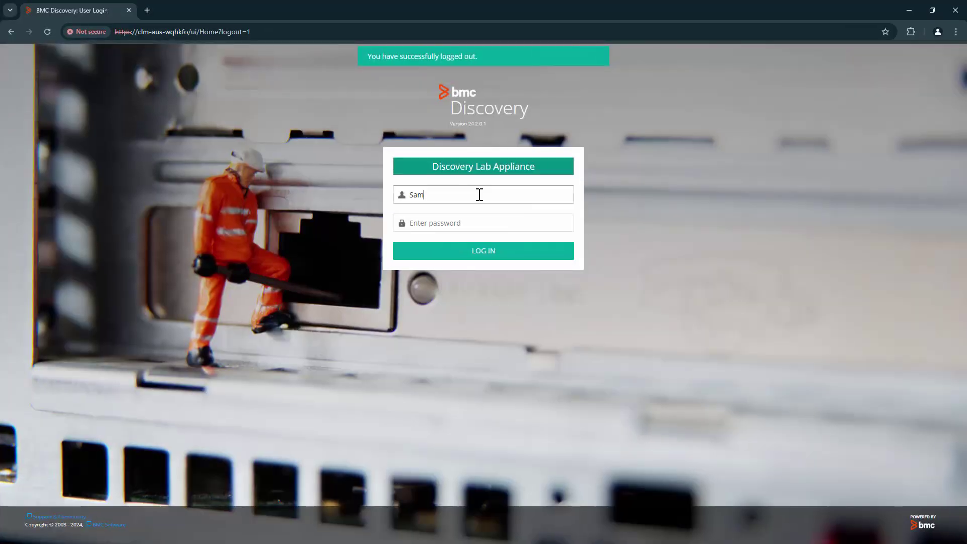
left_click(463, 216)
key("ctrl+v")
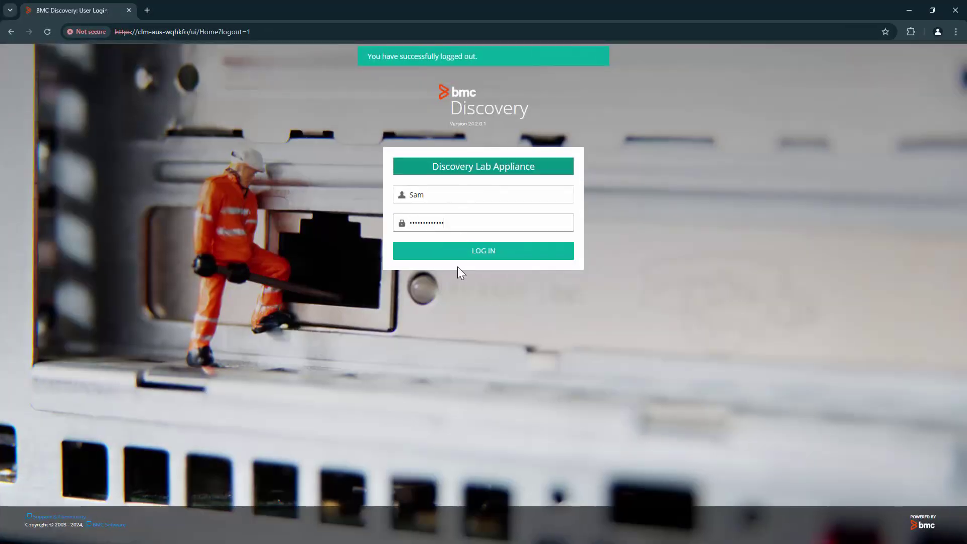
left_click(461, 257)
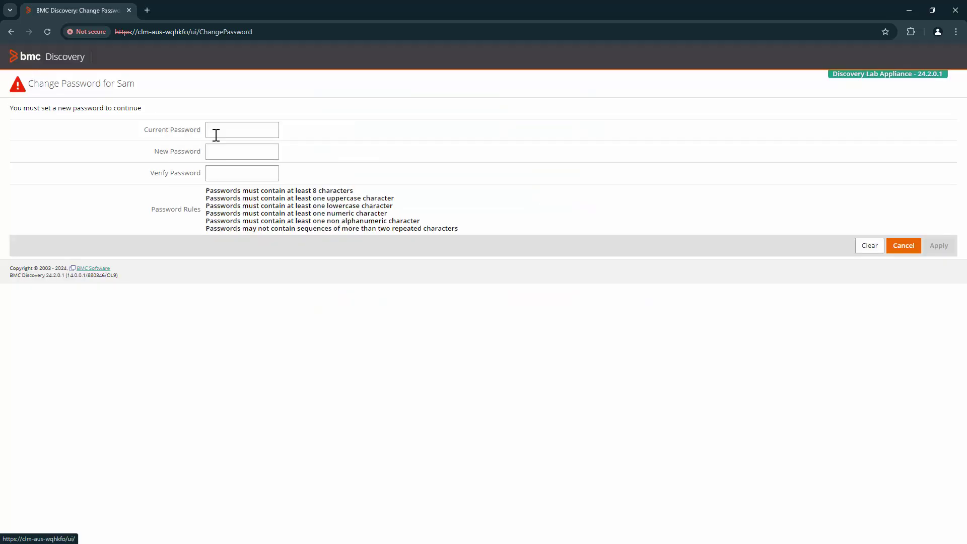
- Fill in the current, new and confirmation passwords and apply the password change
left_click(216, 135)
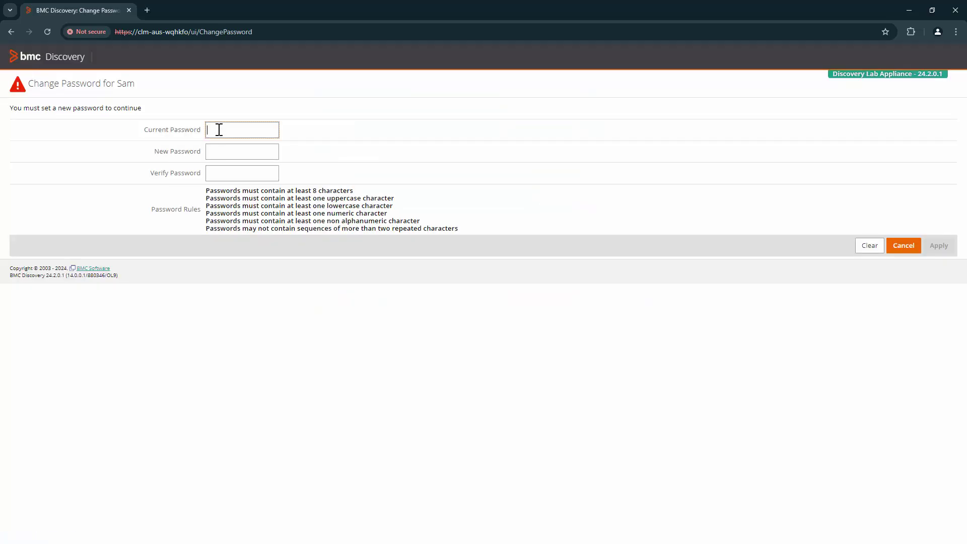
key("ctrl+v")
left_click(223, 151)
key("ctrl+v")
left_click(251, 171)
key("ctrl+v")
left_click_drag(251, 171, 124, 172)
key("BackSpace")
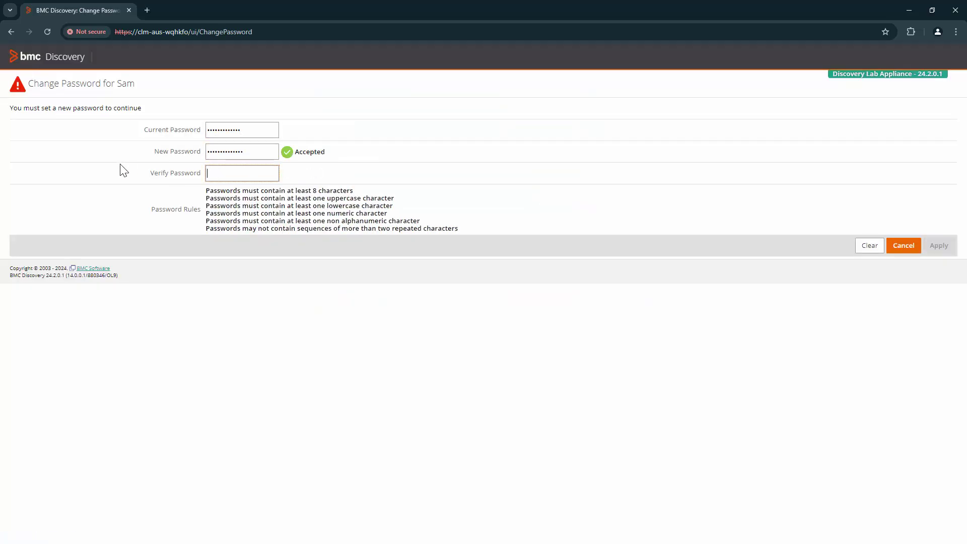
key("ctrl+v")
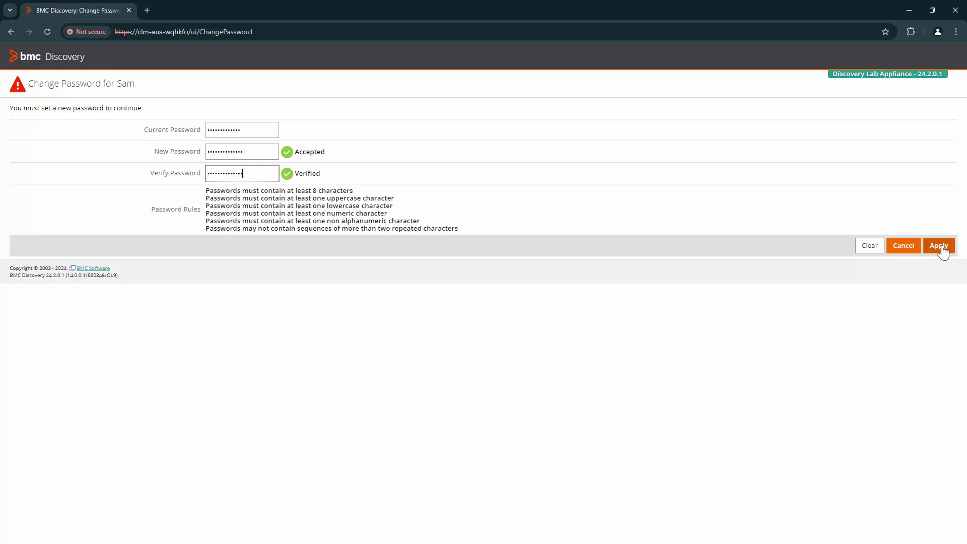
left_click(939, 246)
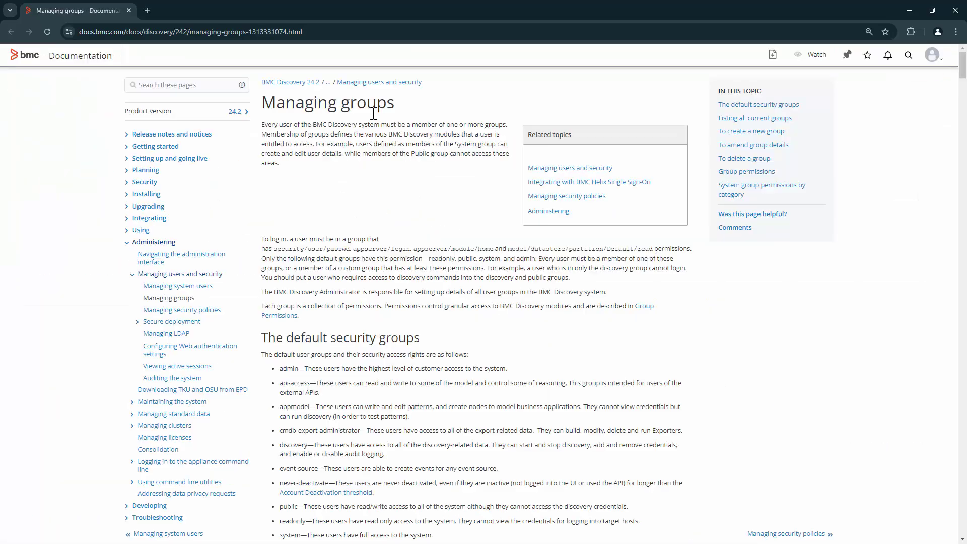
scroll(527, 320, "down", 4)
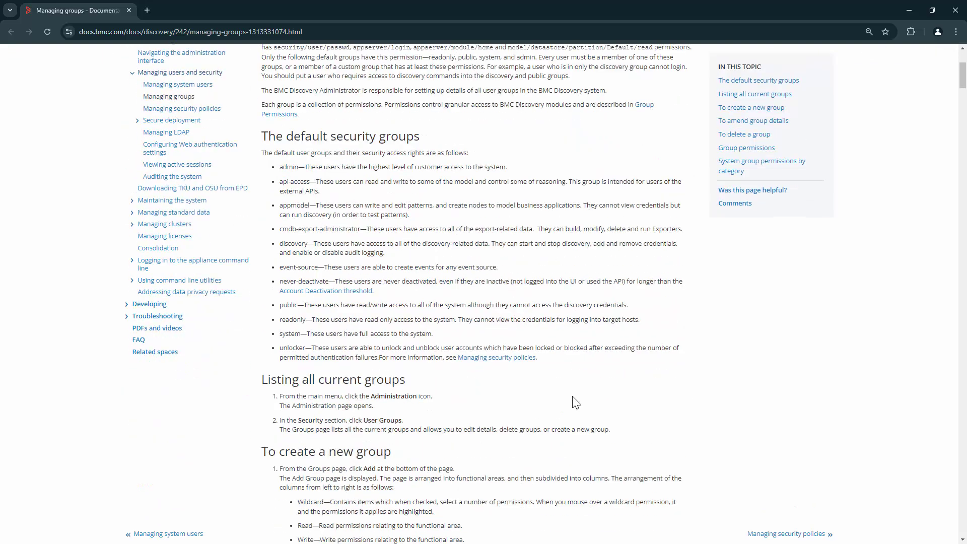